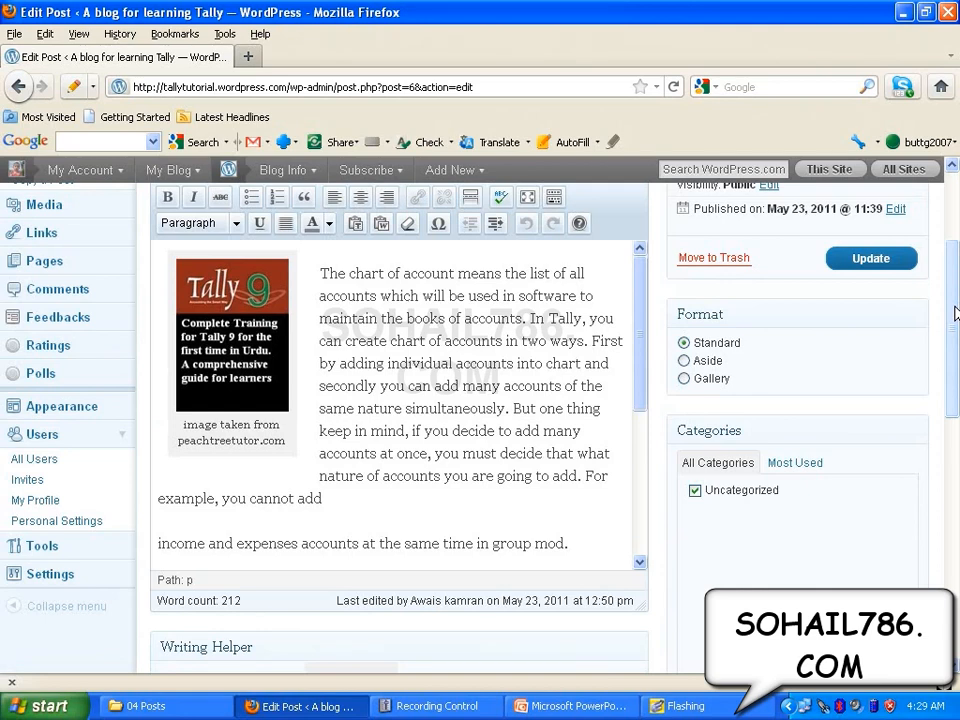
- Add a new post category named "Chart of account" and take the post out of the Uncategorized category
drag(955, 313, 955, 360)
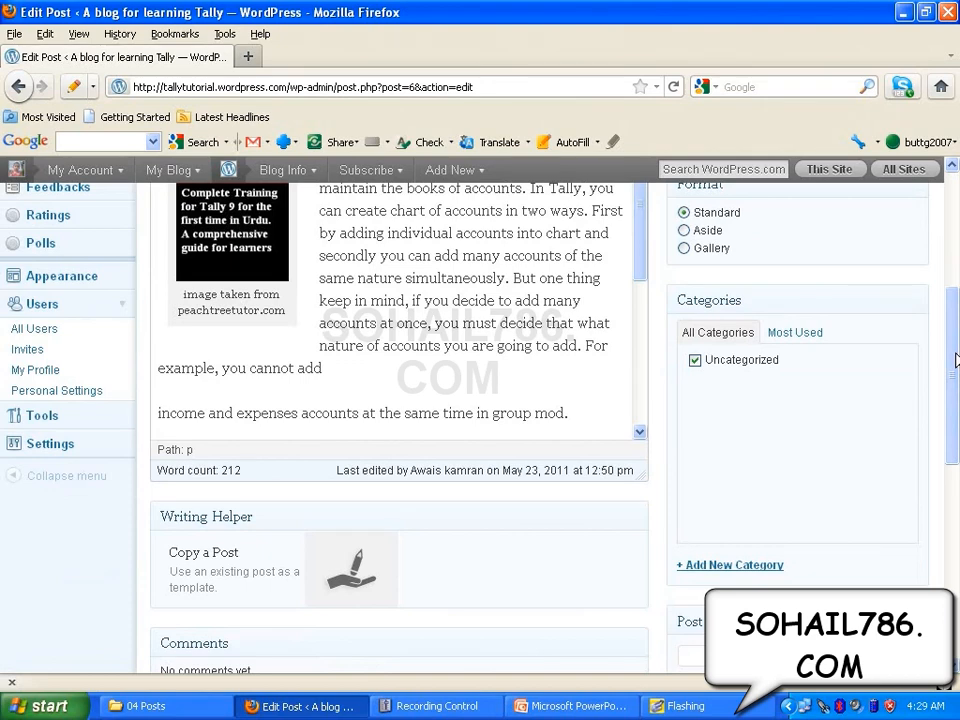
scroll(955, 360, down, 1)
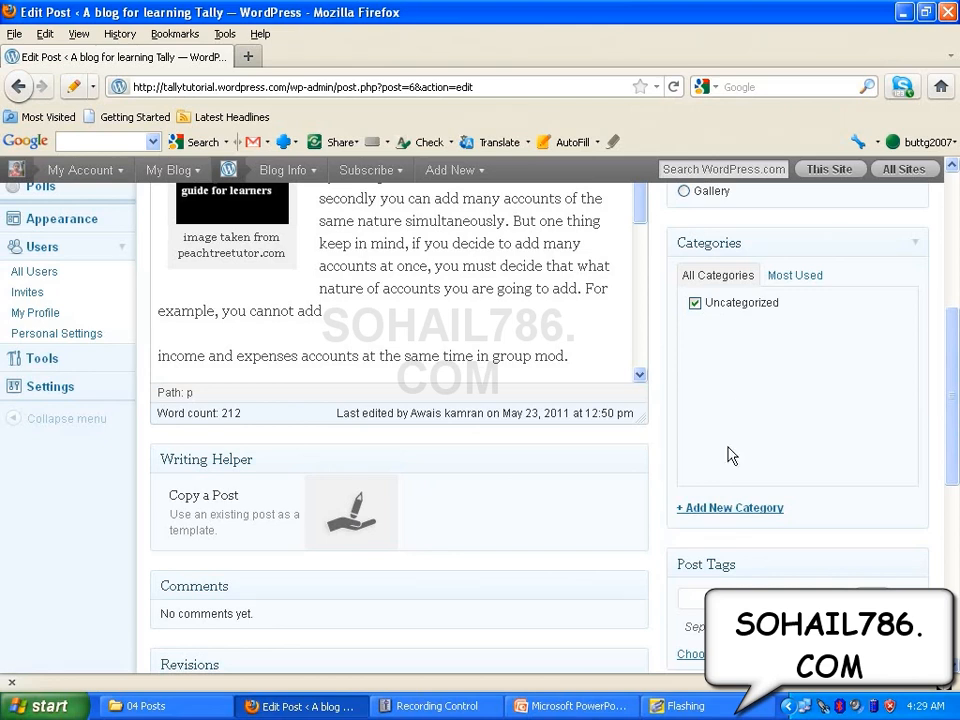
click(728, 508)
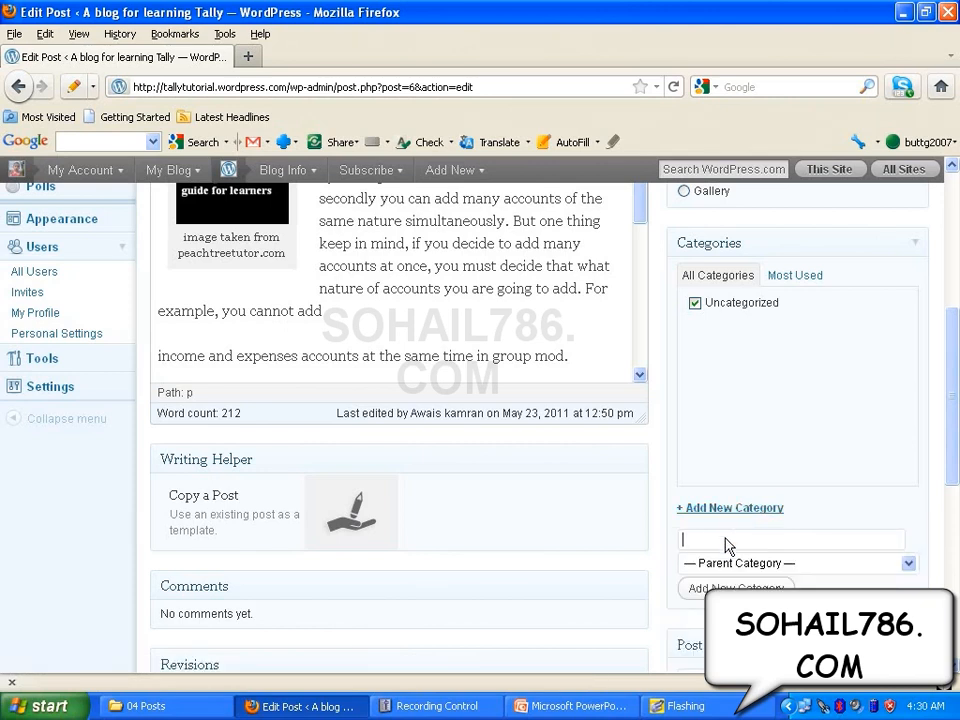
text(Chart of account)
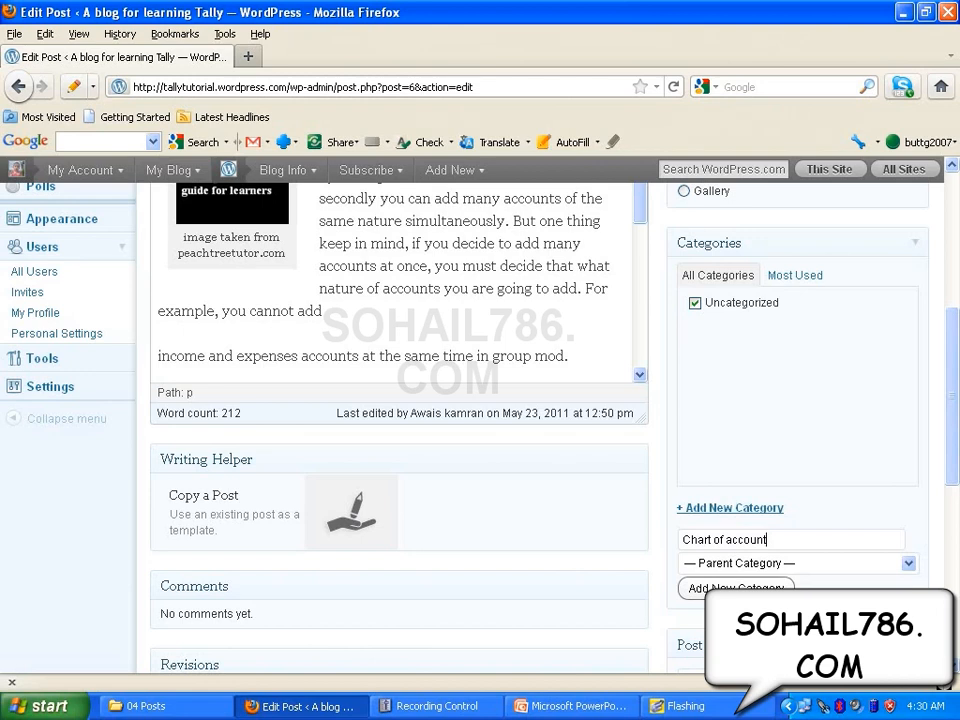
click(736, 588)
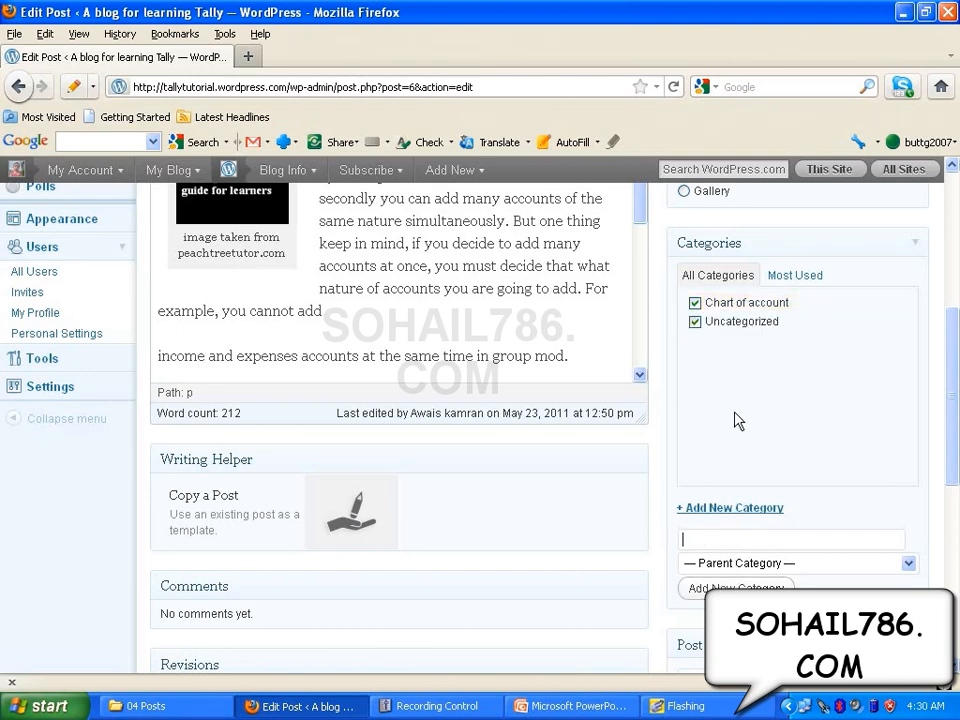
click(695, 323)
- Add a new category "Making journal entries" with "Chart of account" as its parent, and keep it assigned to the post
click(725, 508)
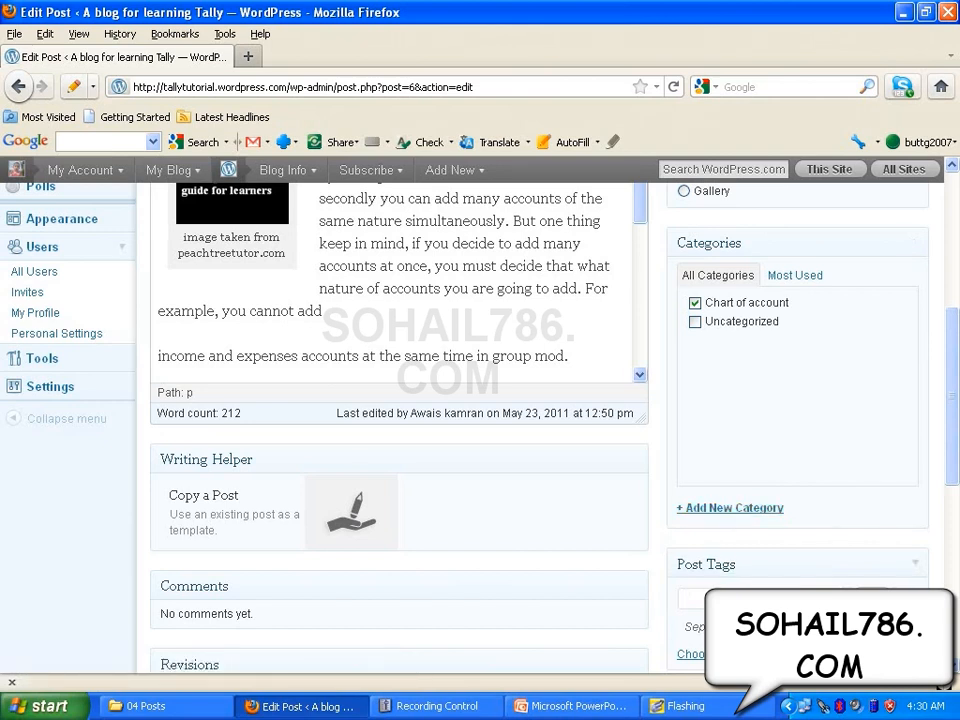
click(739, 510)
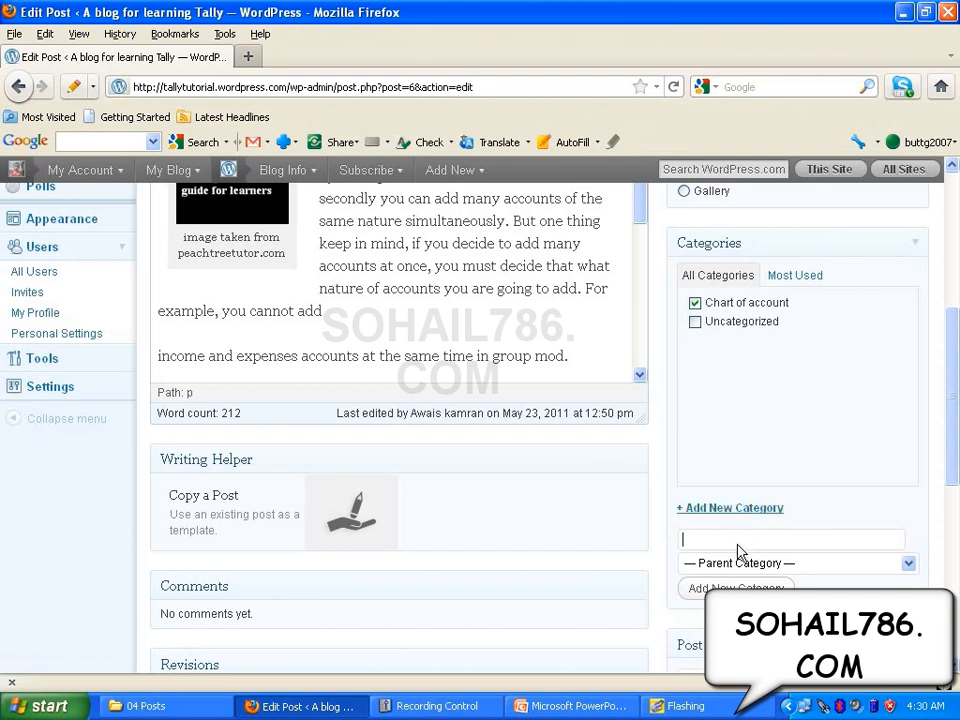
text(Making journal entries)
click(908, 564)
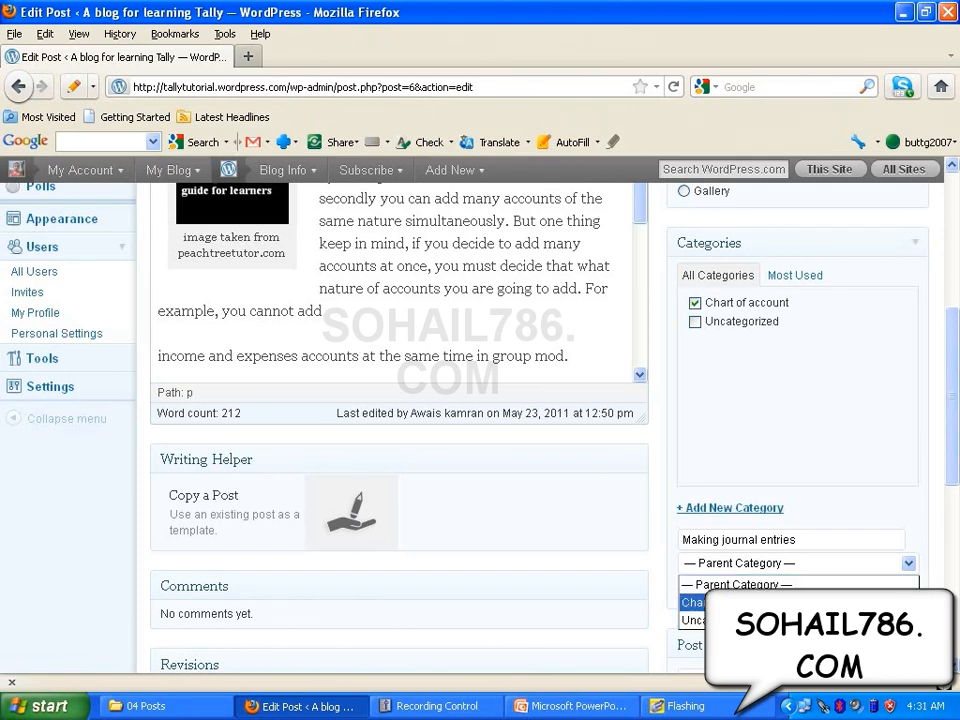
click(883, 563)
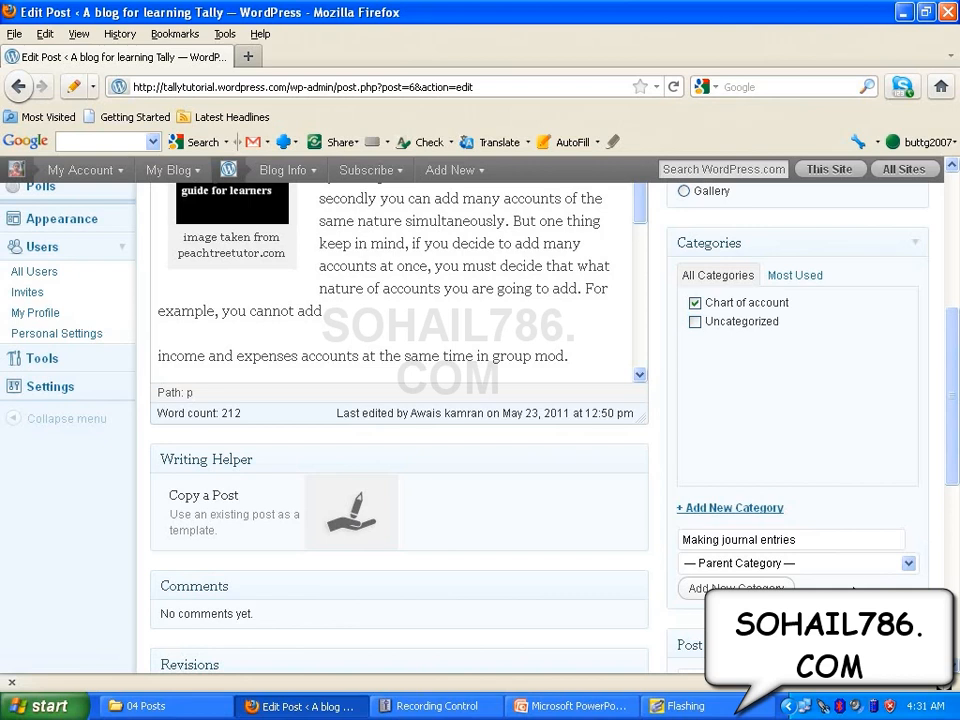
click(908, 564)
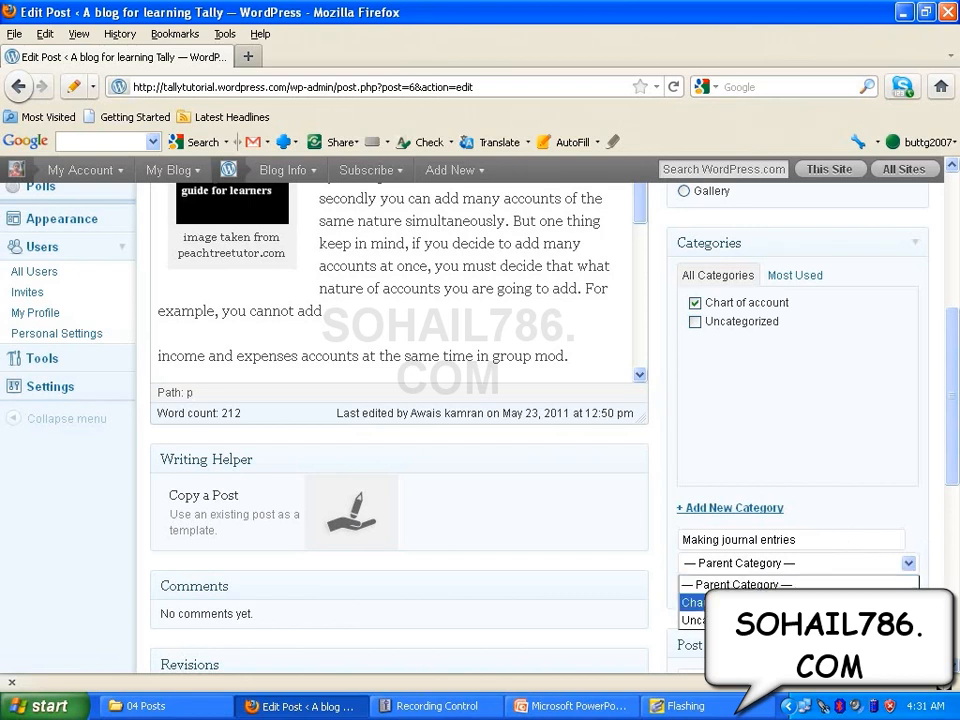
click(820, 603)
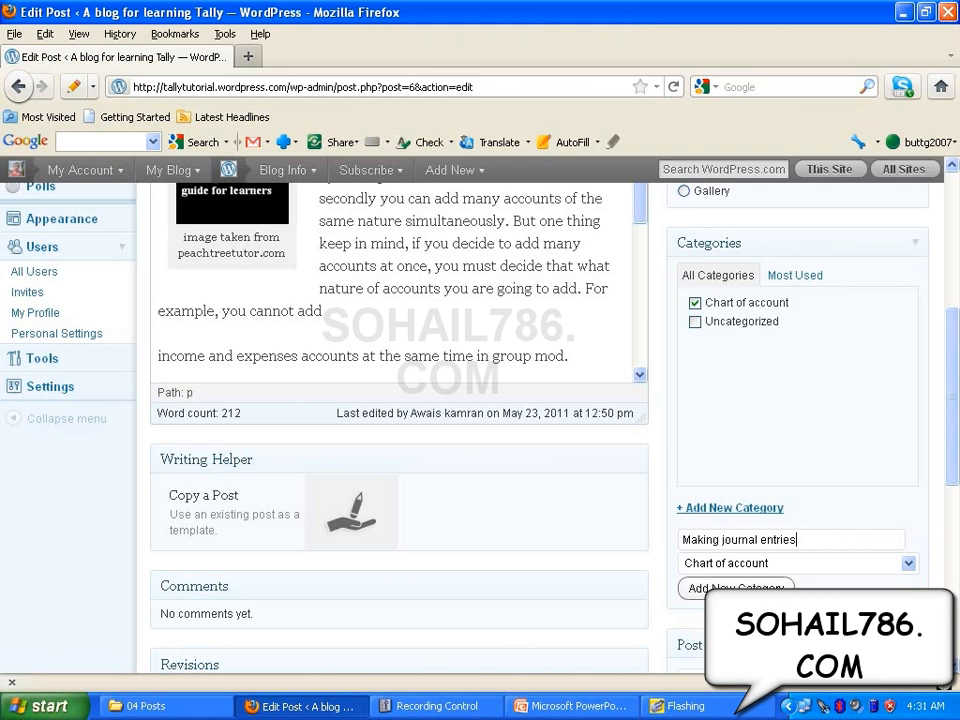
click(737, 588)
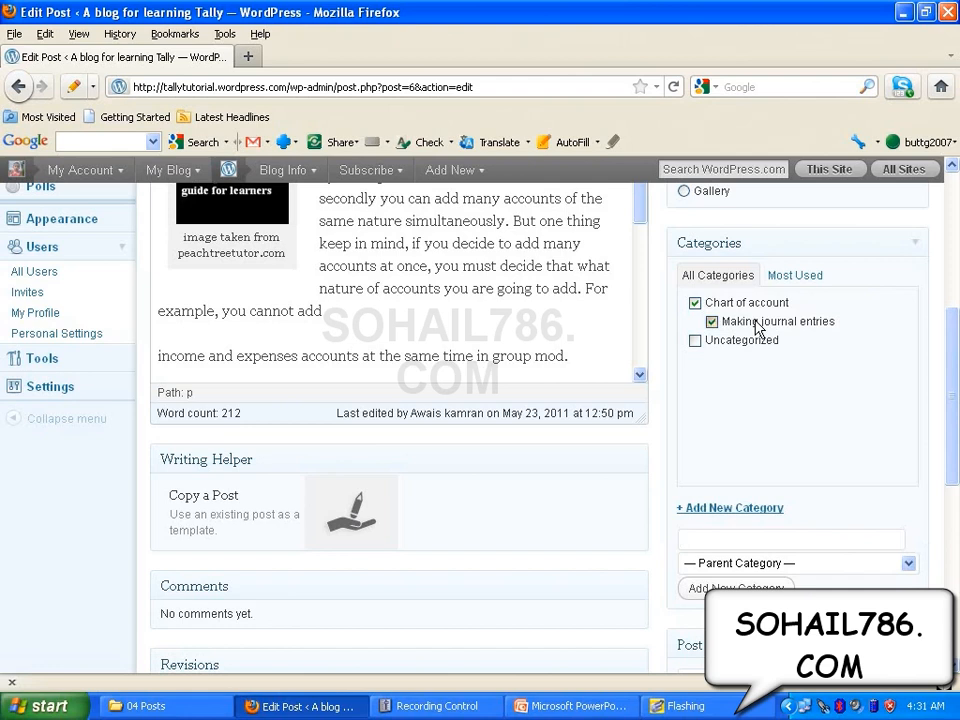
click(714, 324)
click(714, 324)
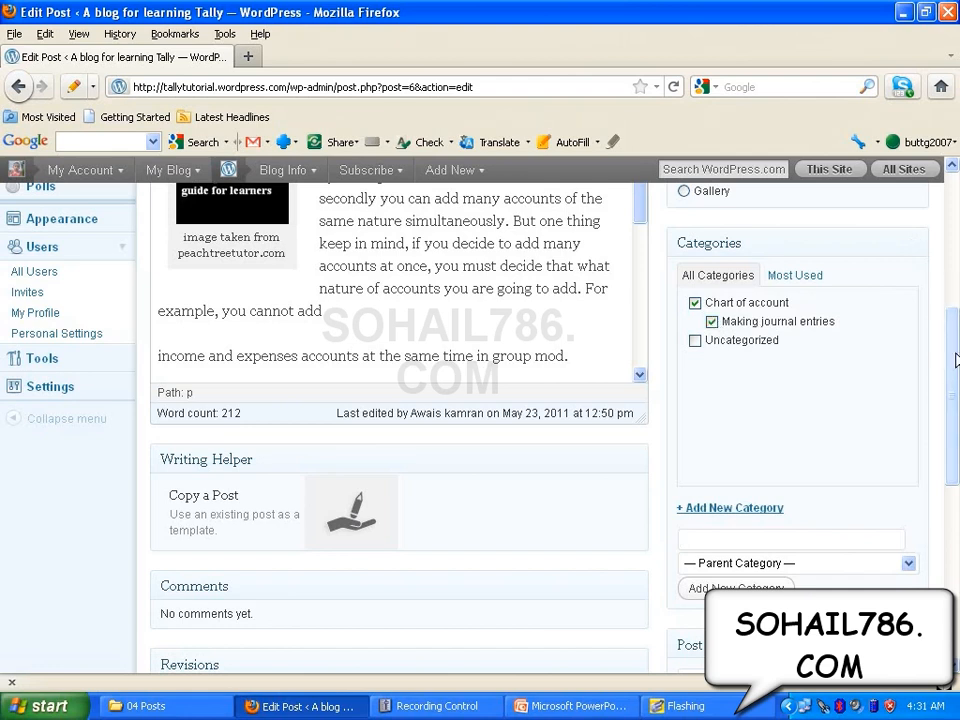
- Add the post tags "tally chart of account" and "Tally in urdu" to the post
scroll(951, 386, down, 2)
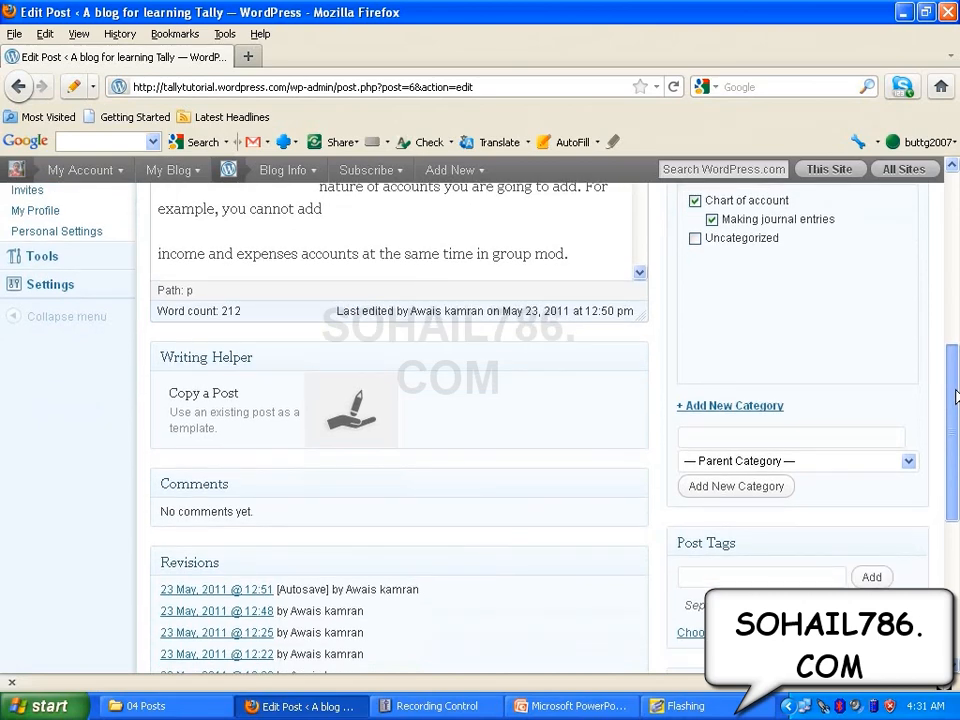
scroll(955, 396, down, 1)
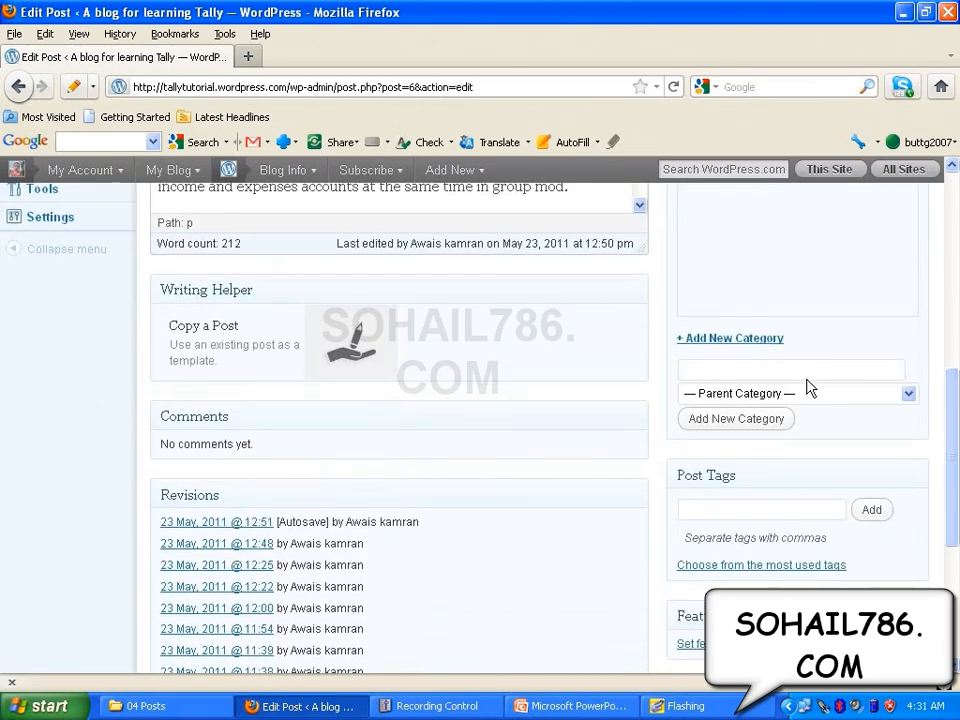
click(731, 516)
text(8)
key(BackSpace)
text(tally chart of)
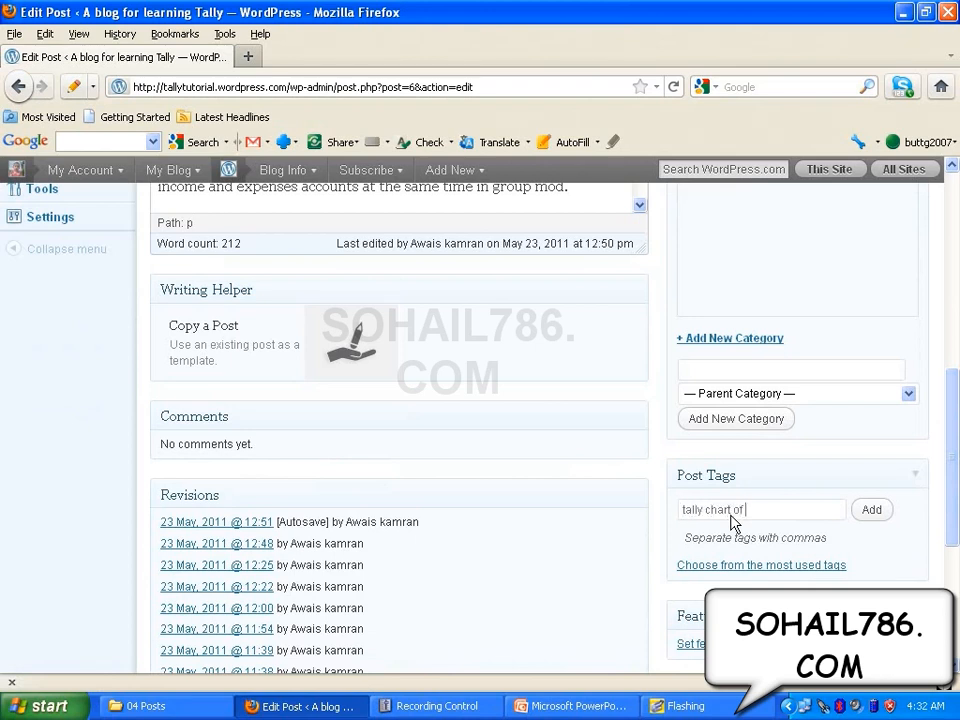
text( account)
click(870, 511)
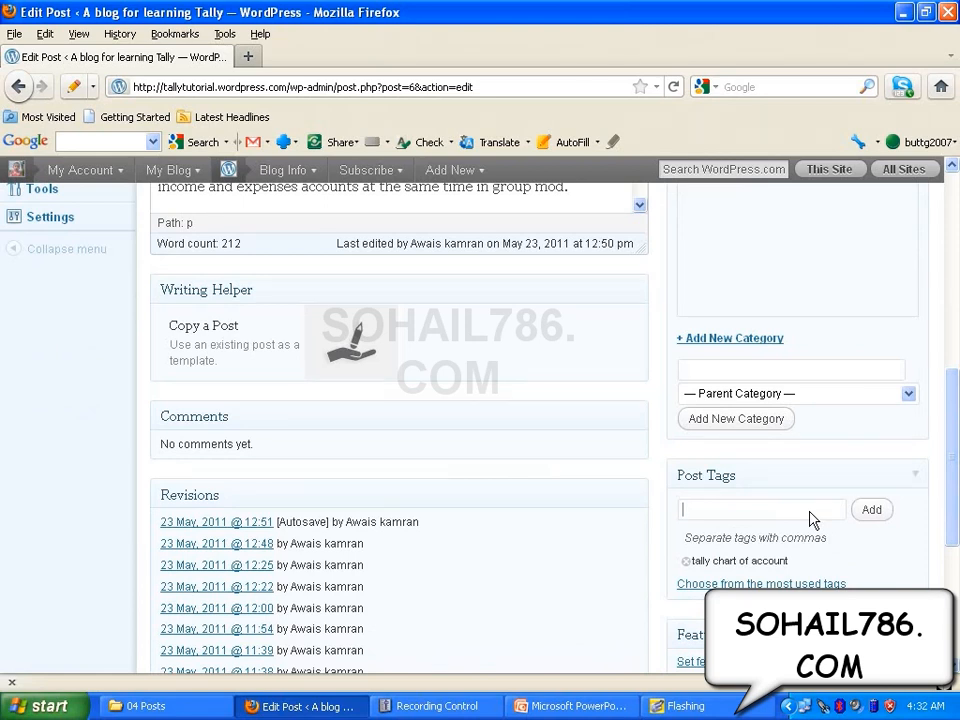
text(Tally in urdu)
click(868, 512)
- Update the published post, choosing to publish it without viewing the proofreader's suggestions
drag(951, 452, 957, 520)
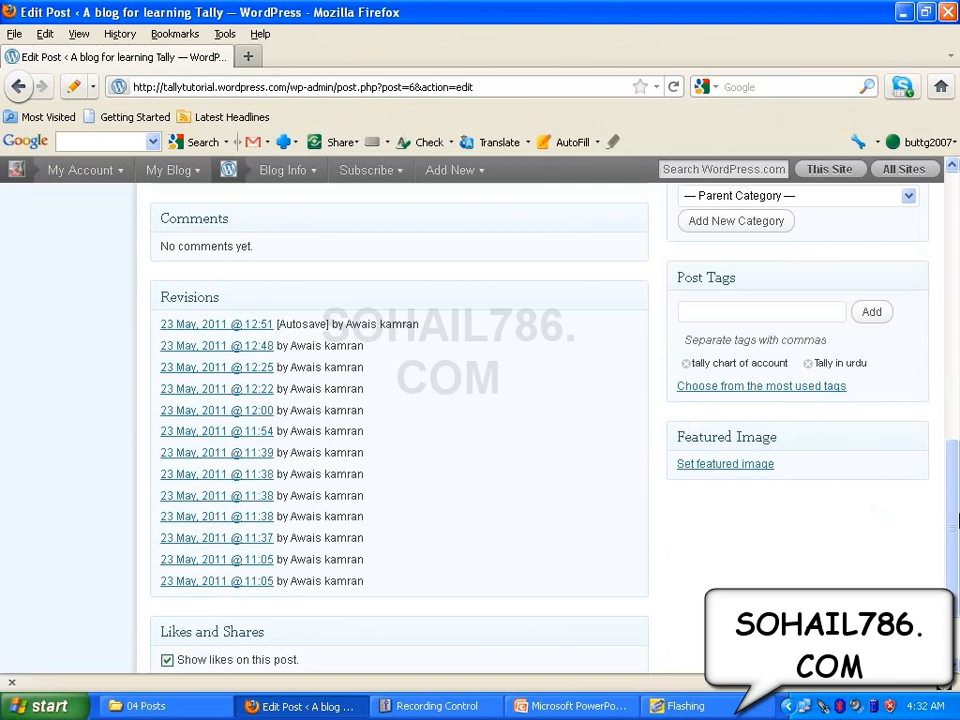
drag(951, 481, 955, 538)
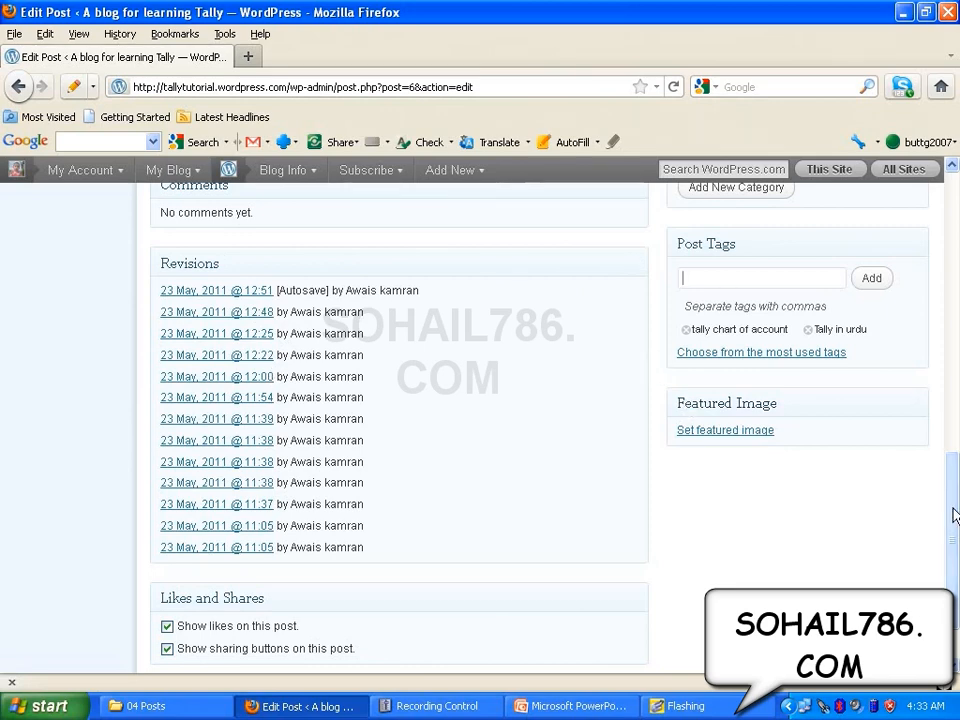
mouse_move(954, 514)
mouse_down()
mouse_move(955, 556)
mouse_move(955, 486)
mouse_move(955, 500)
mouse_up()
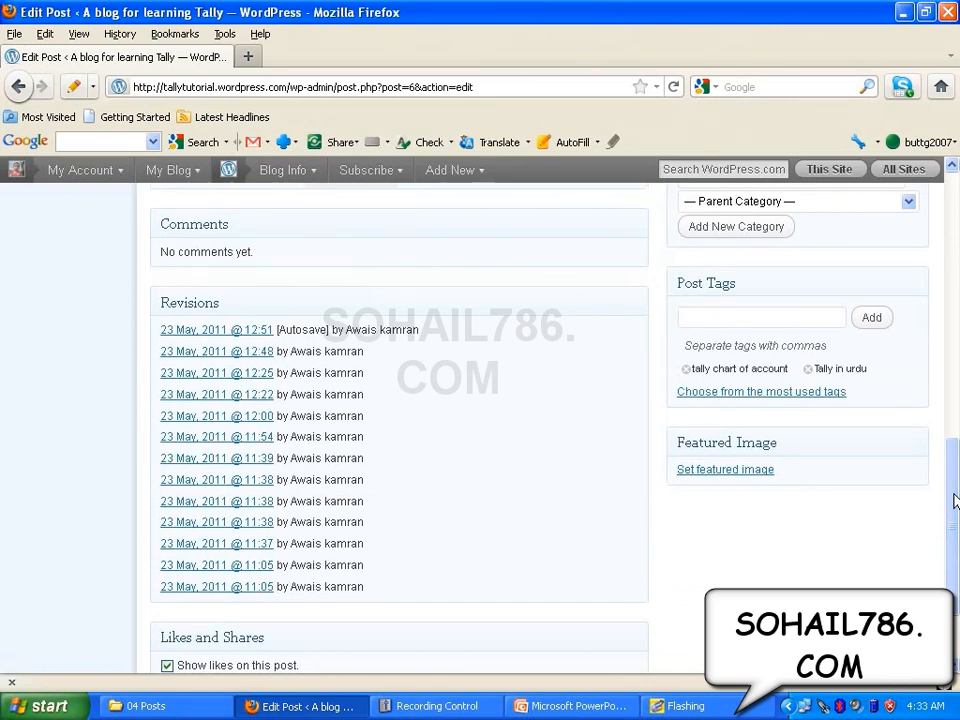
drag(955, 500, 957, 563)
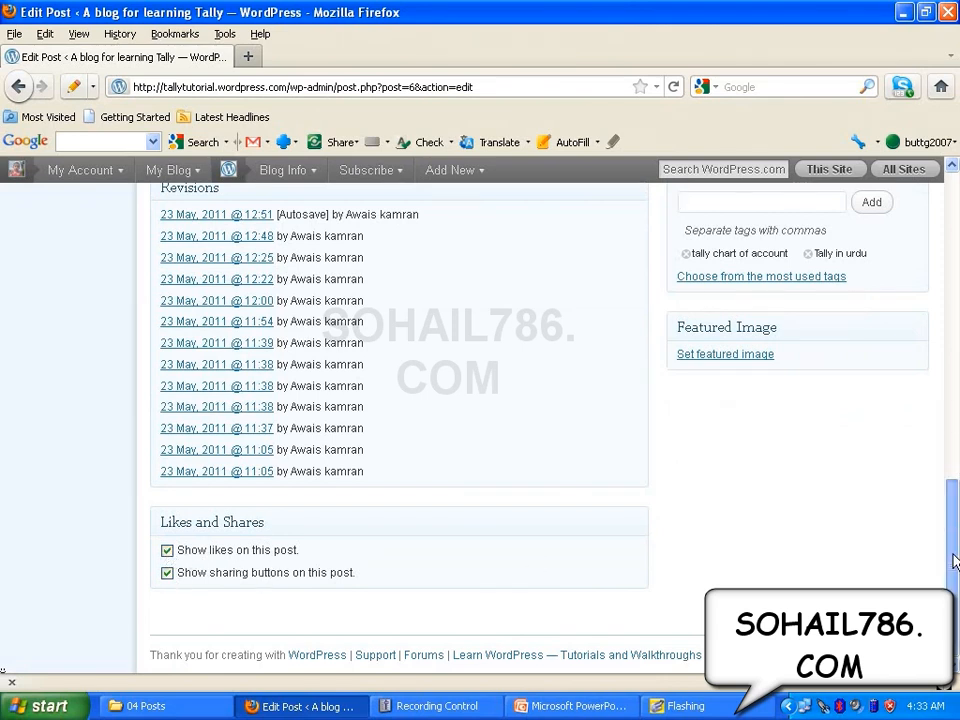
drag(953, 495, 948, 215)
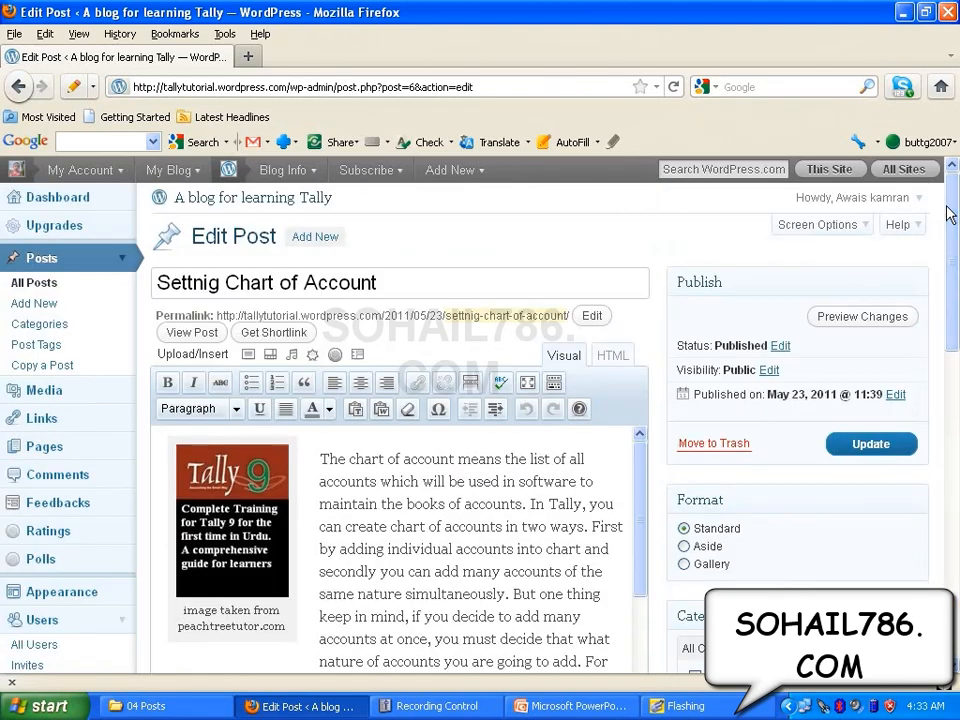
click(872, 445)
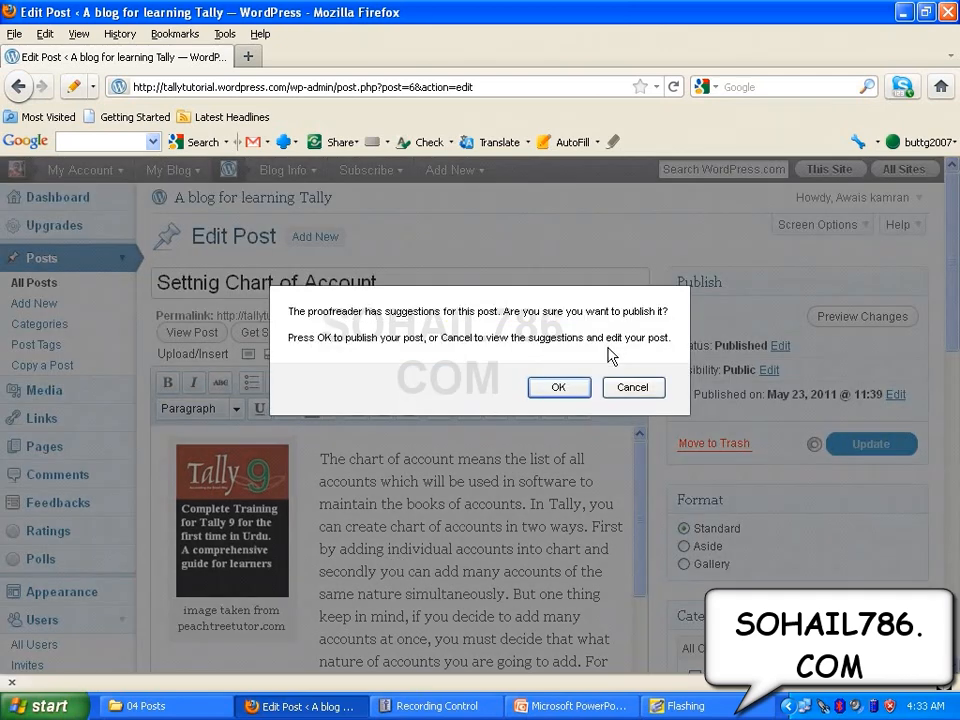
click(560, 388)
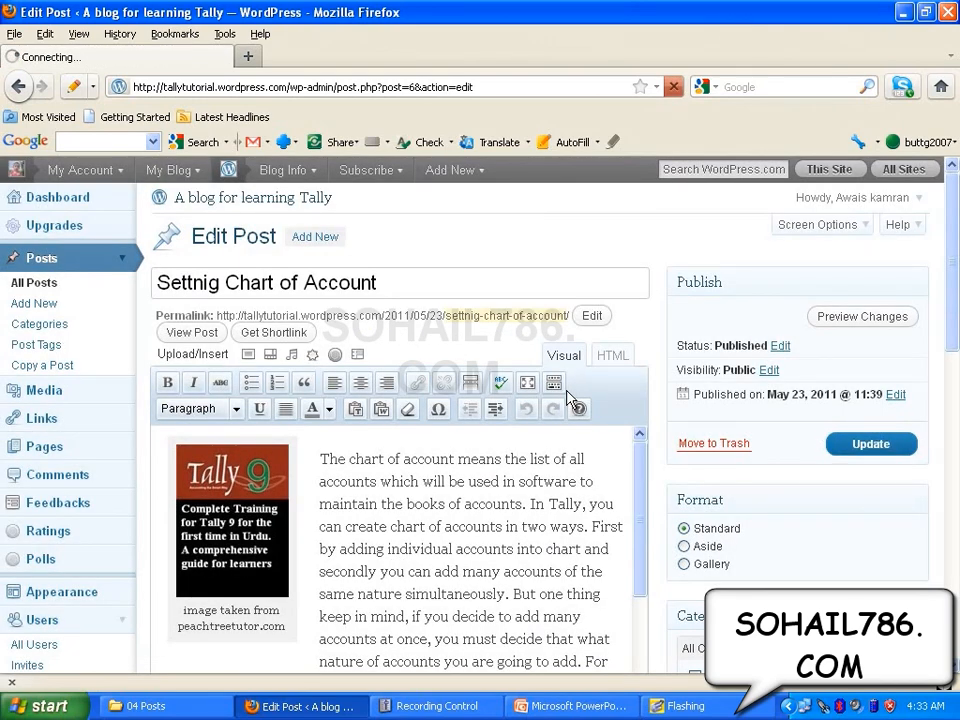
scroll(956, 262, down, 3)
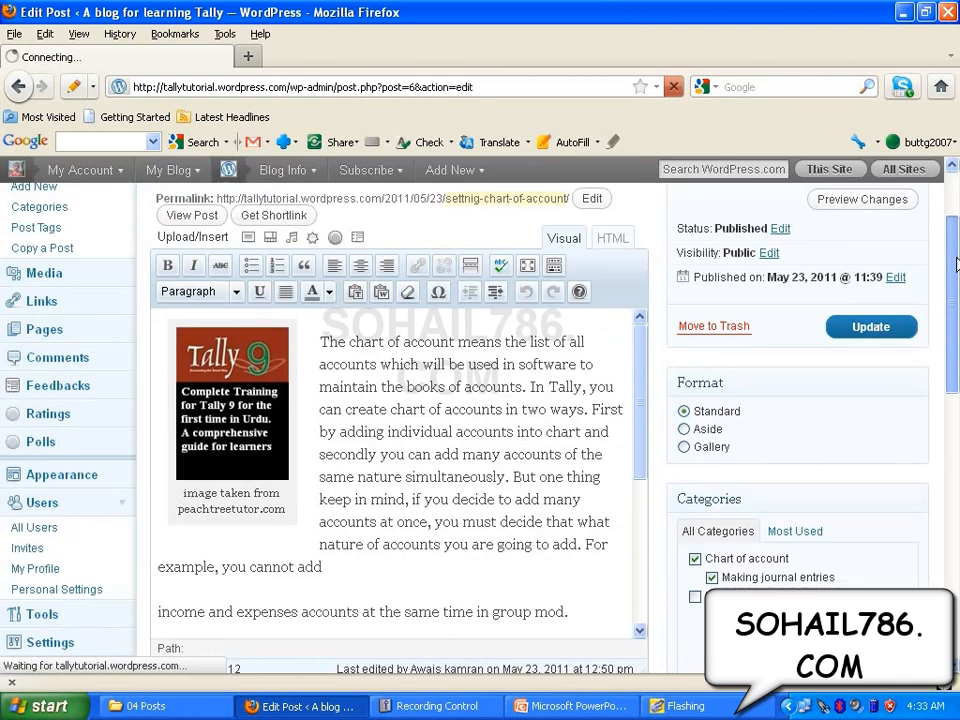
drag(957, 260, 957, 190)
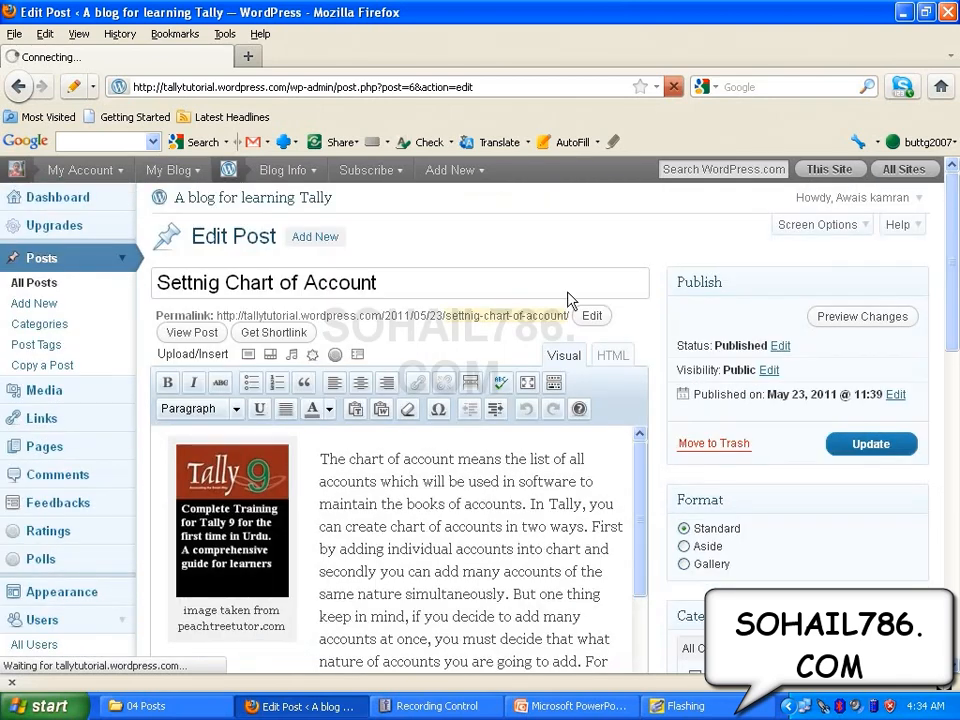